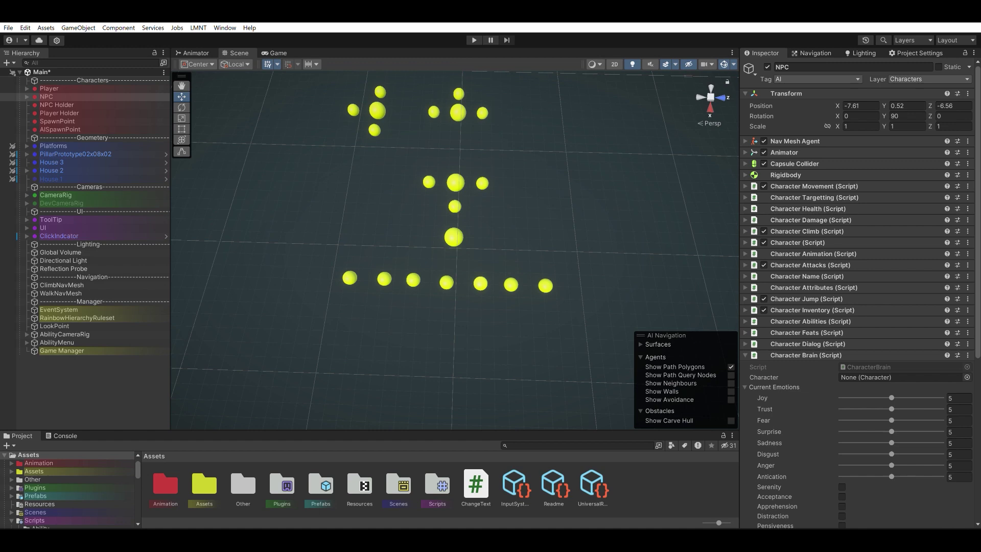
Run the game, orbit the camera around the Player and NPC, and start talking to the NPC
click(475, 40)
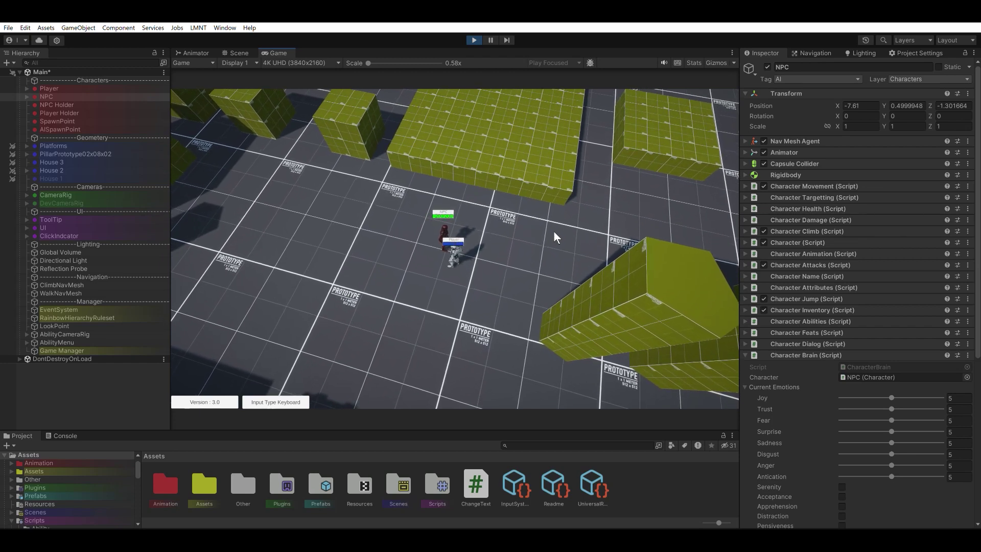
right_drag(554, 232, 438, 174)
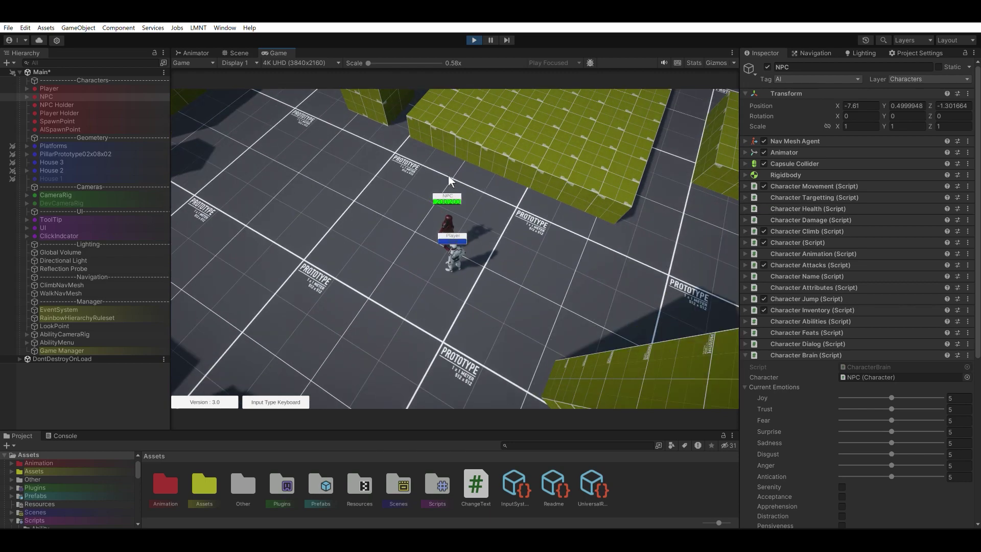
right_drag(449, 175, 608, 142)
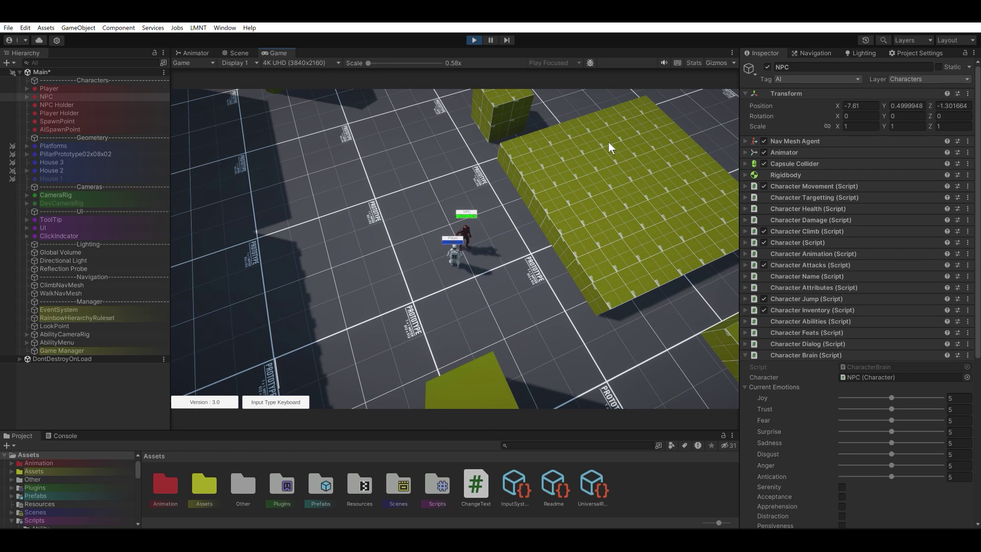
right_drag(608, 144, 612, 147)
key(e)
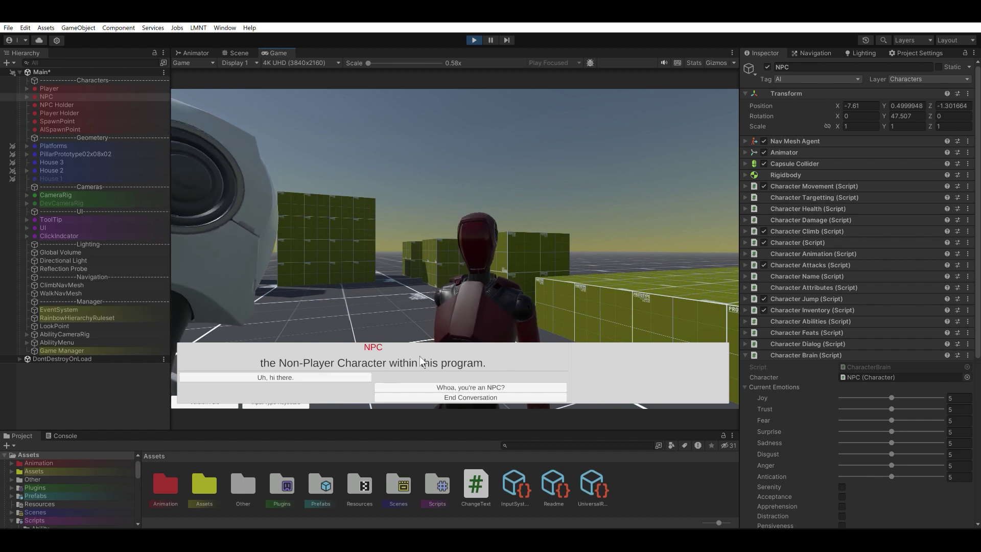
Answer 'Uh, hi there.' and advance to the NPC's line about testing features, then go back
click(351, 377)
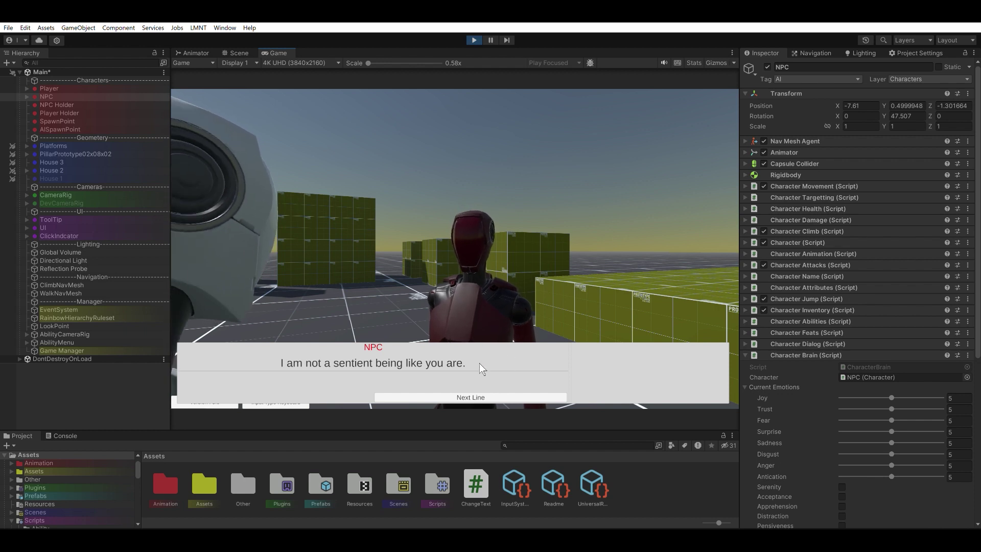
click(465, 388)
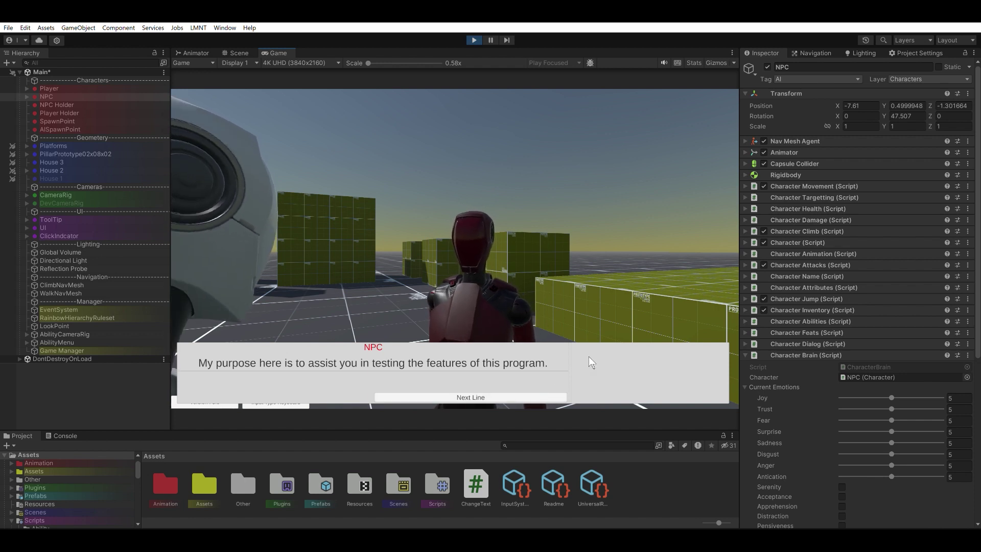
key(Return)
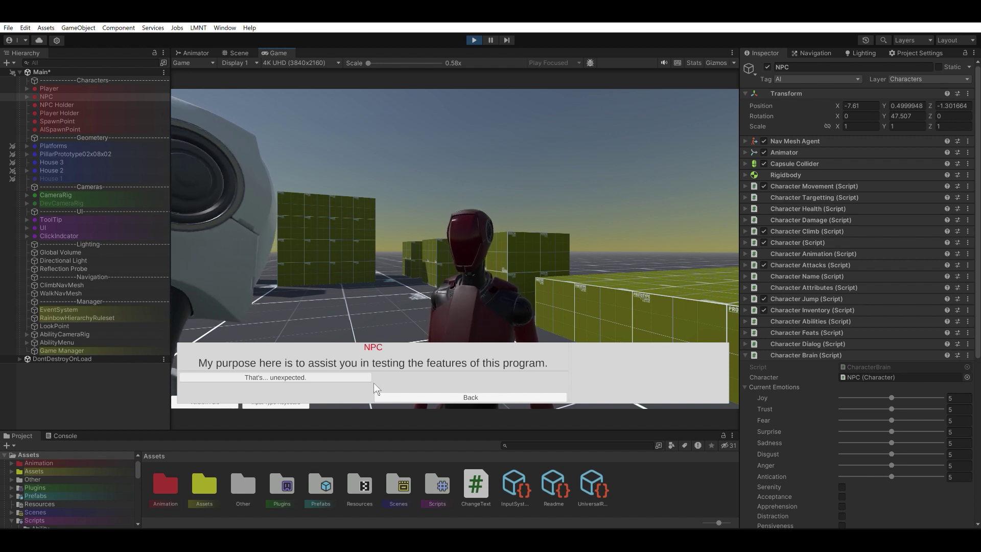
click(416, 394)
End the first conversation and stop Play mode
click(416, 393)
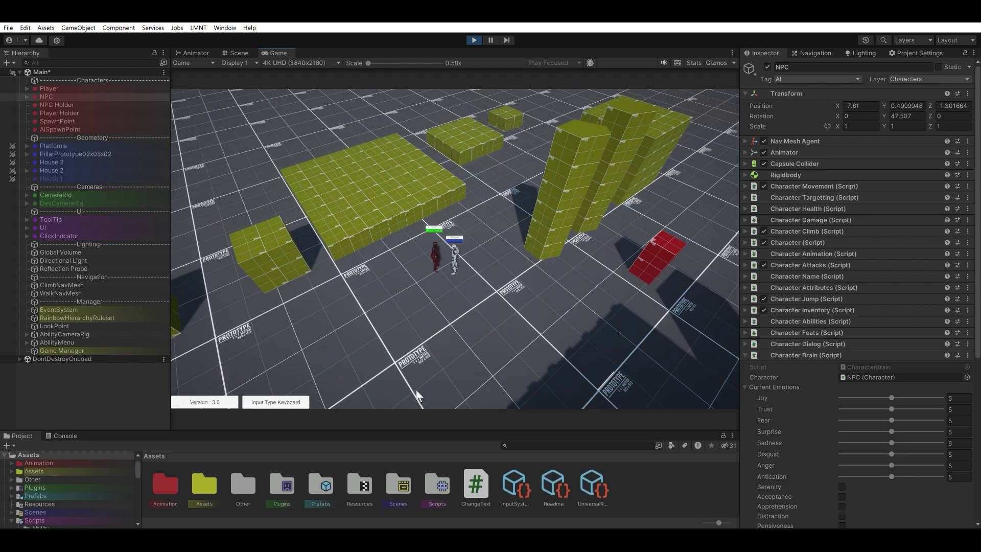
click(475, 39)
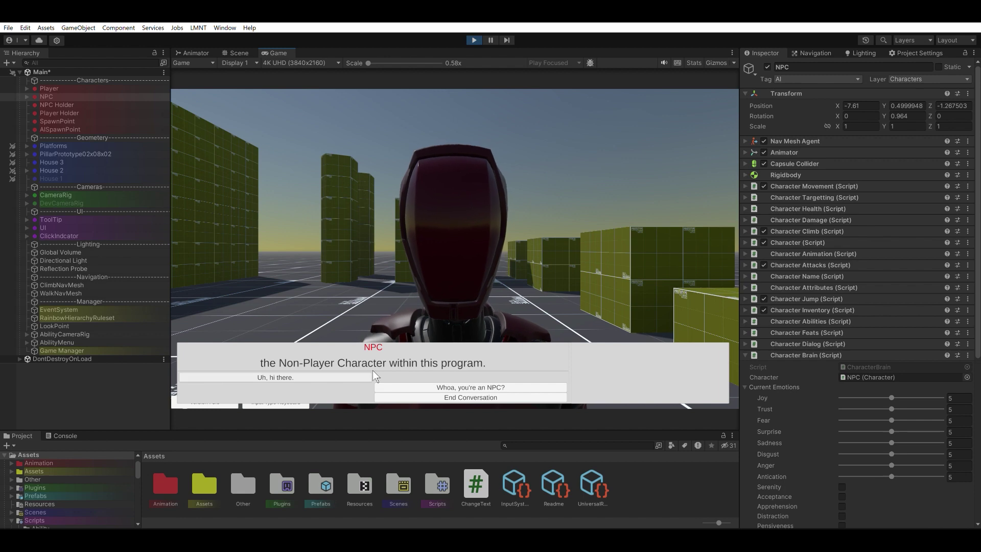
Follow 'Whoa, you're an NPC?' to the testing-buddy line, end the conversation and stop the game
click(405, 382)
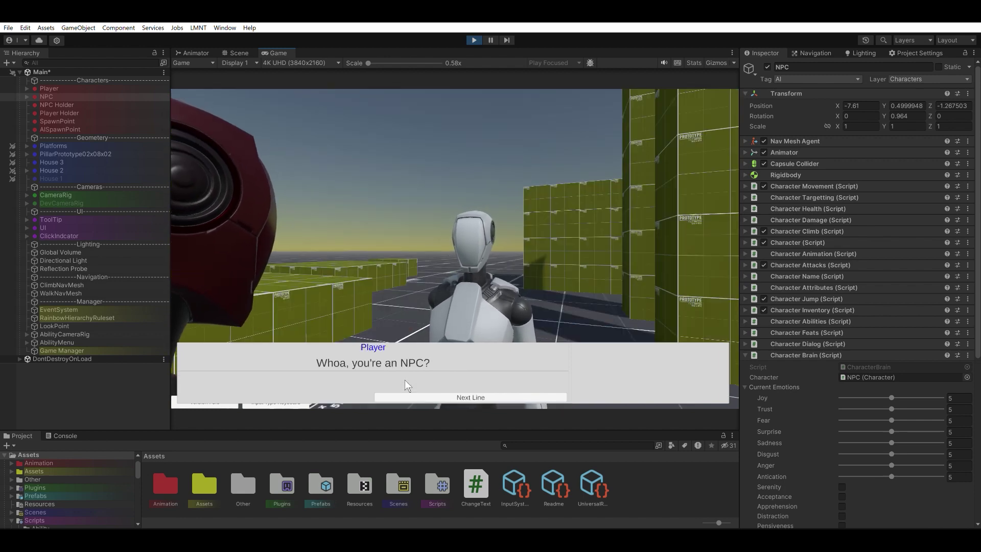
click(404, 380)
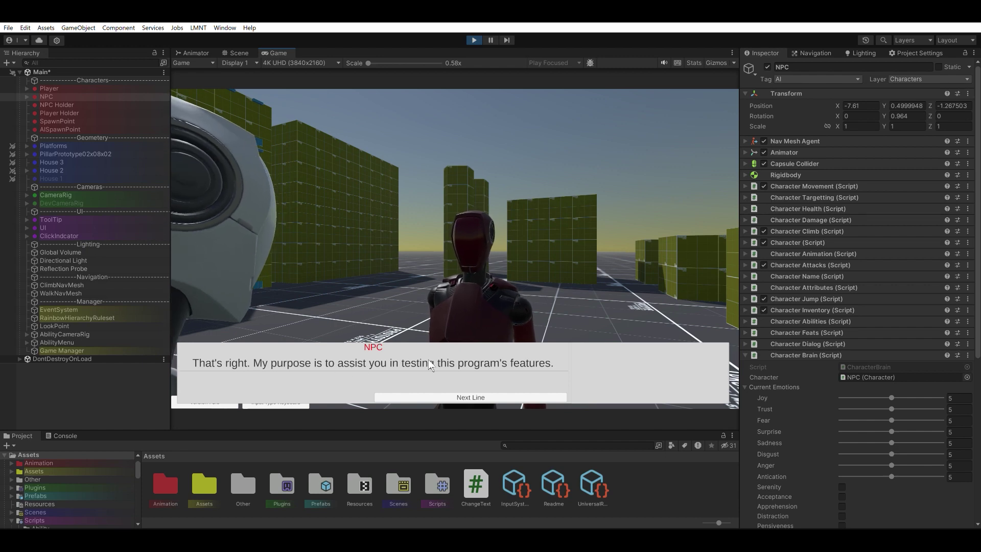
key(Return)
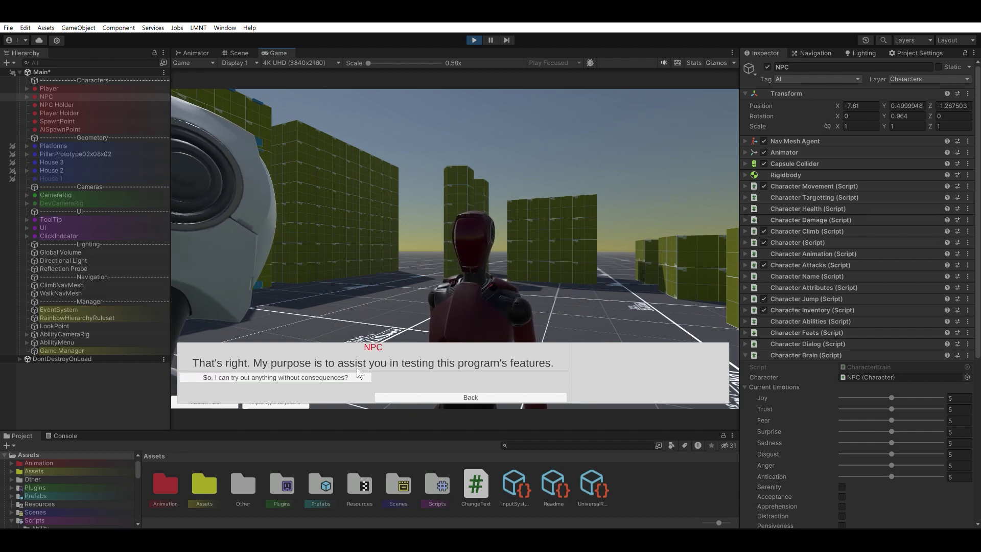
key(Return)
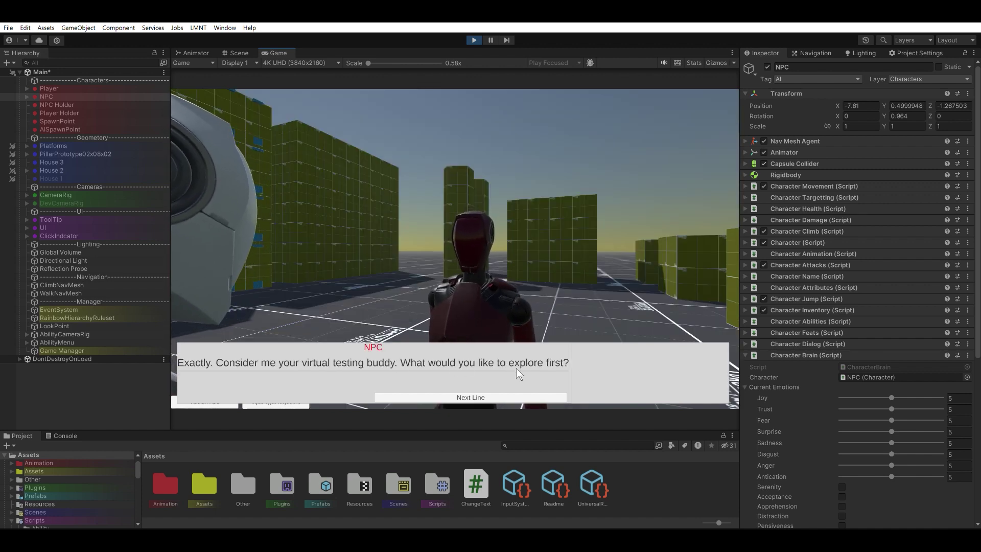
click(427, 388)
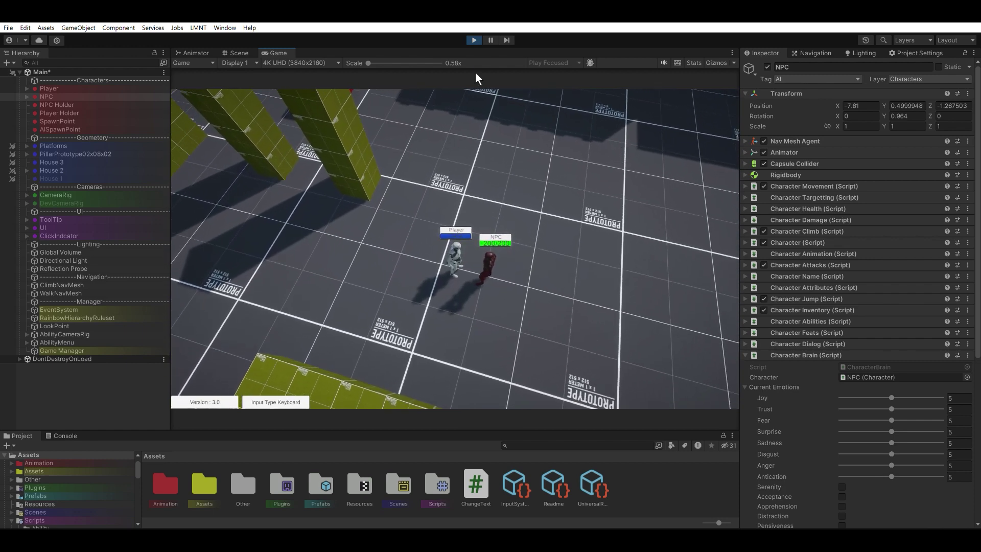
click(475, 39)
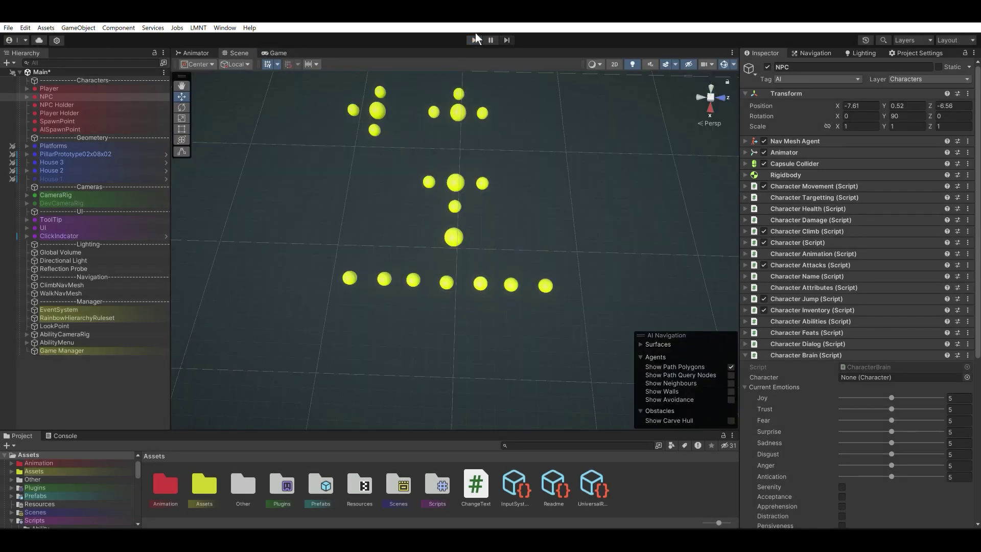
Restart the game and answer the NPC's greeting with 'Uh, hi there.'
click(475, 39)
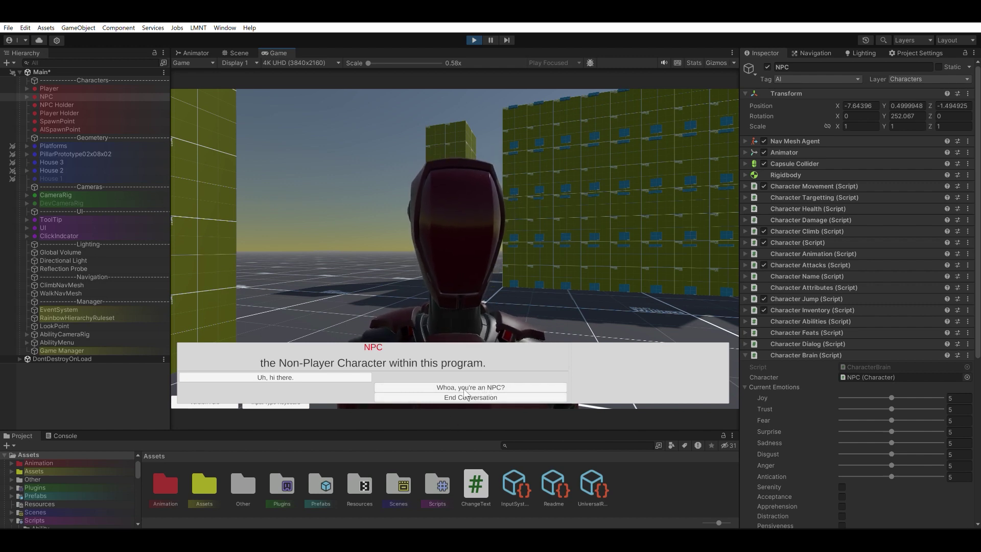
click(308, 368)
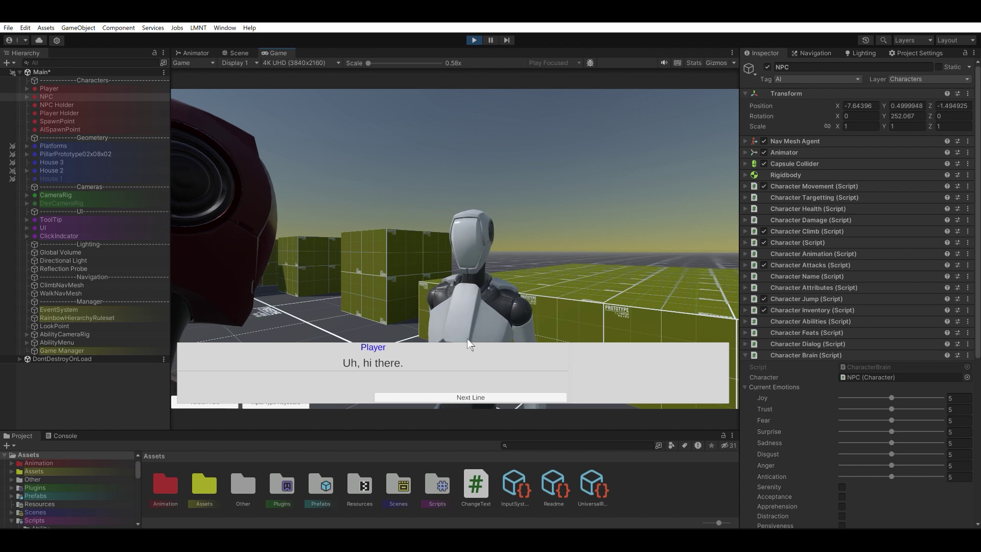
Advance through the NPC's introduction and reply 'That's... unexpected.'
key(space)
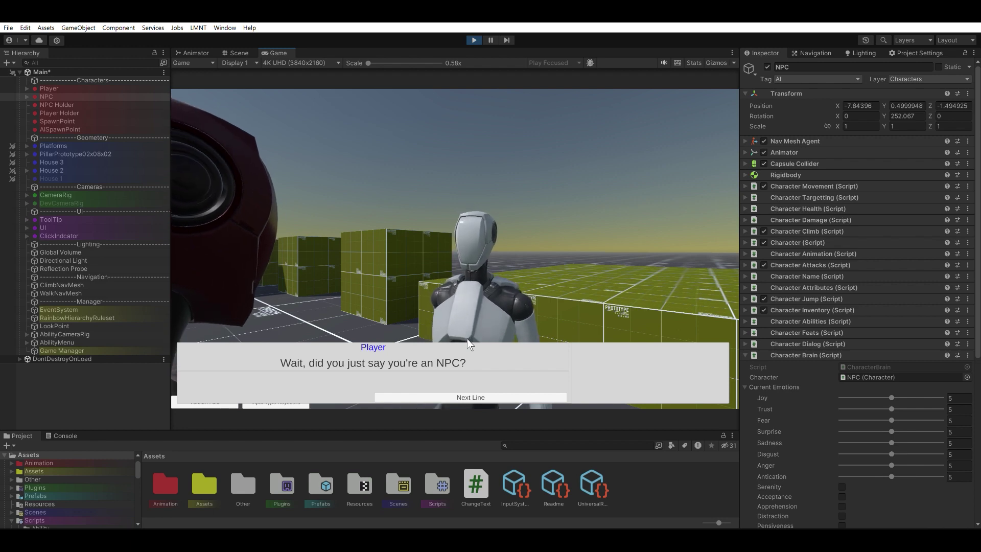
key(space)
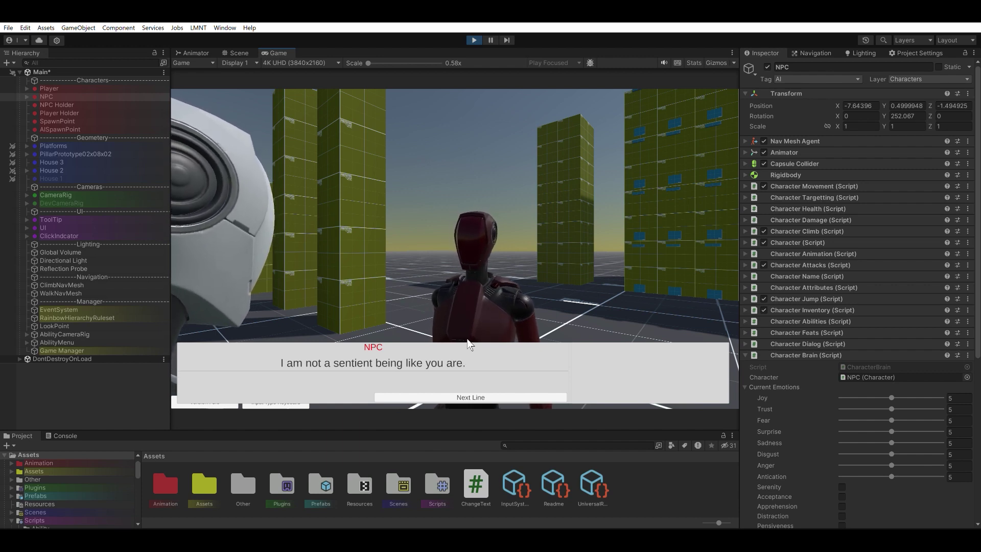
key(space)
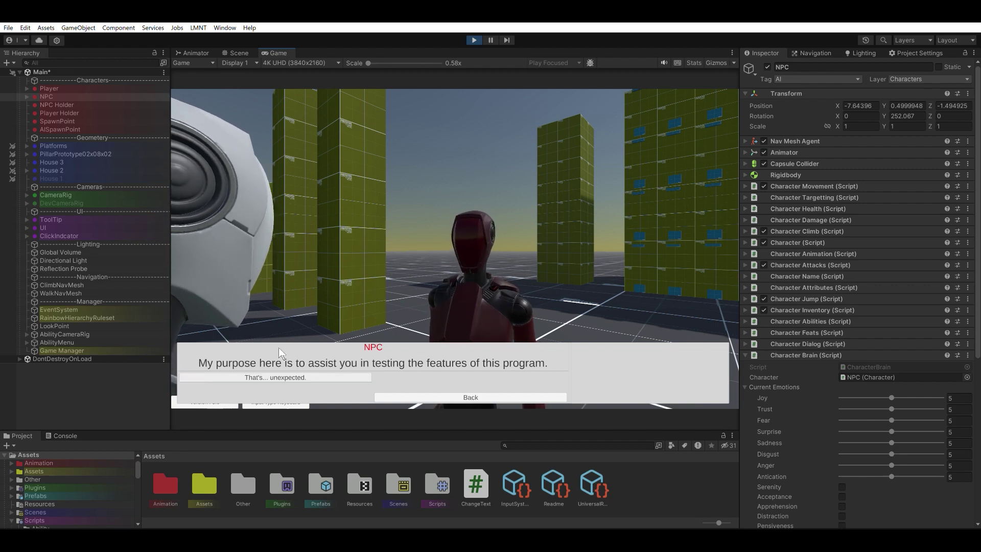
click(304, 369)
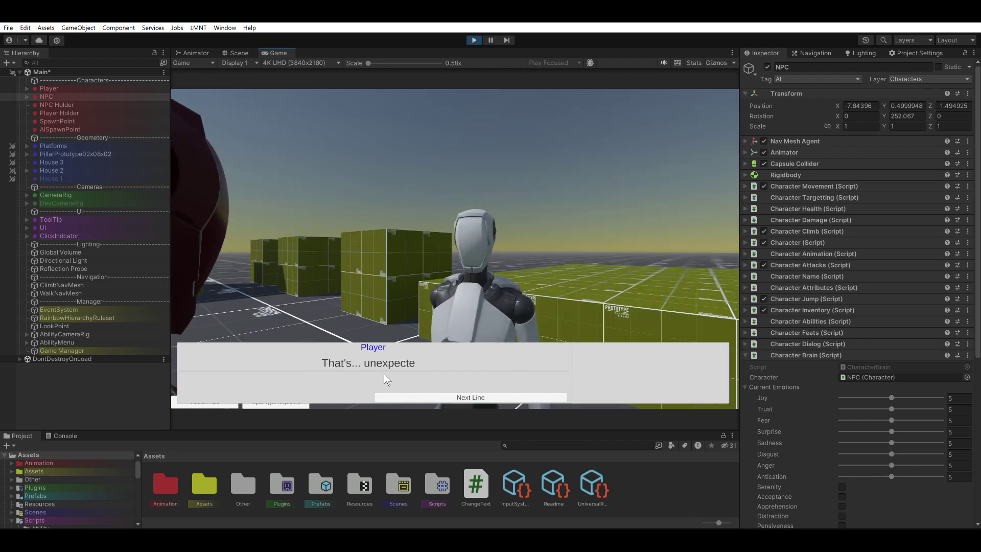
Advance to the choices, ask 'So, I can try out anything without consequences?', and restart Play mode
click(466, 372)
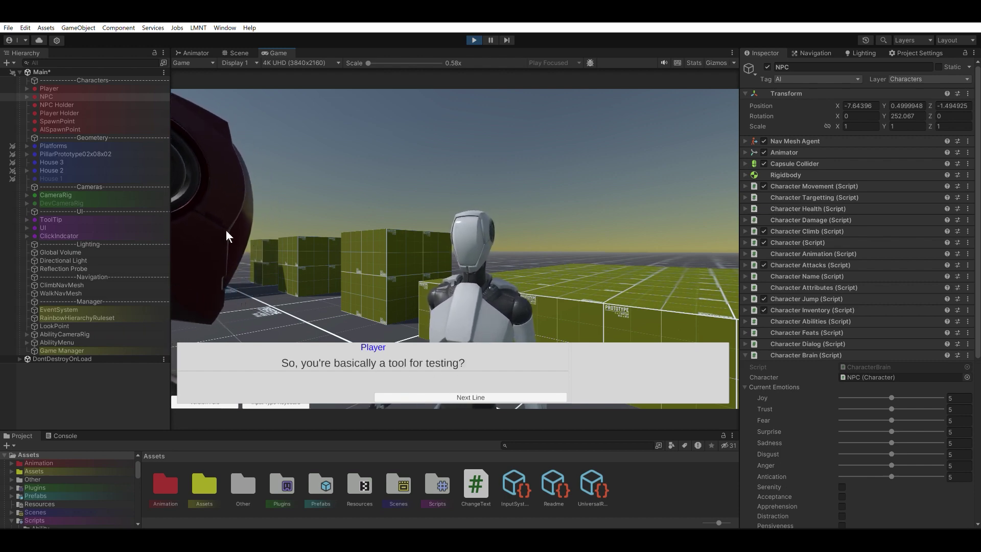
click(391, 367)
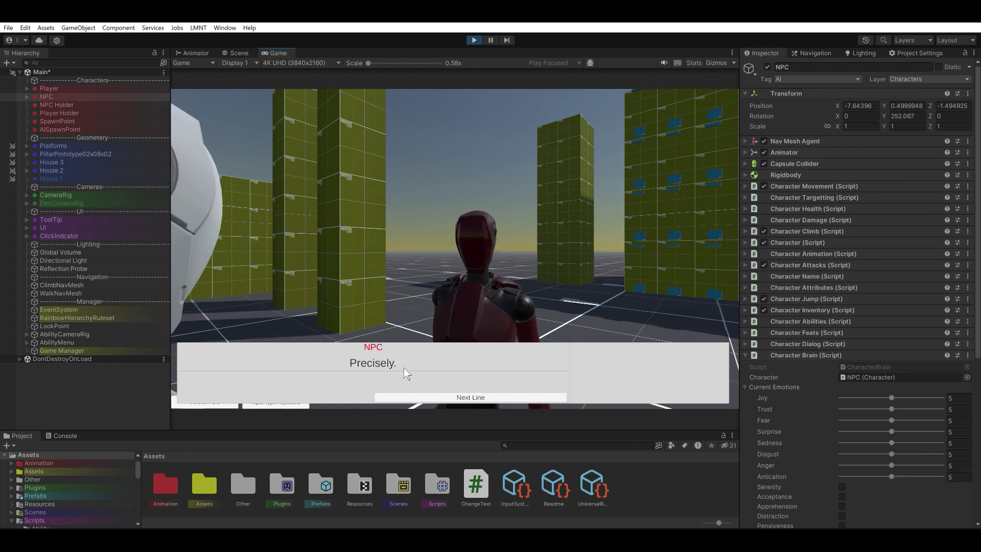
click(444, 365)
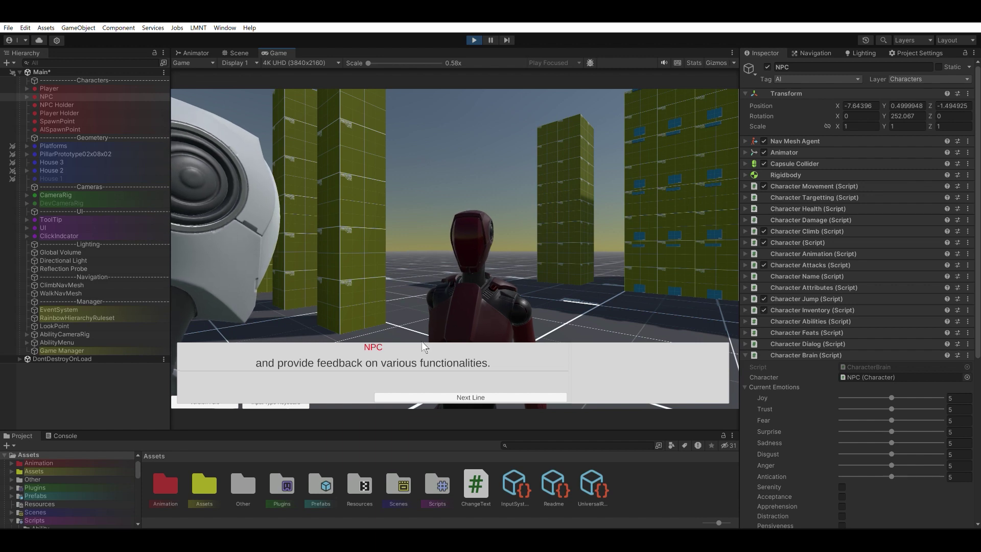
key(Return)
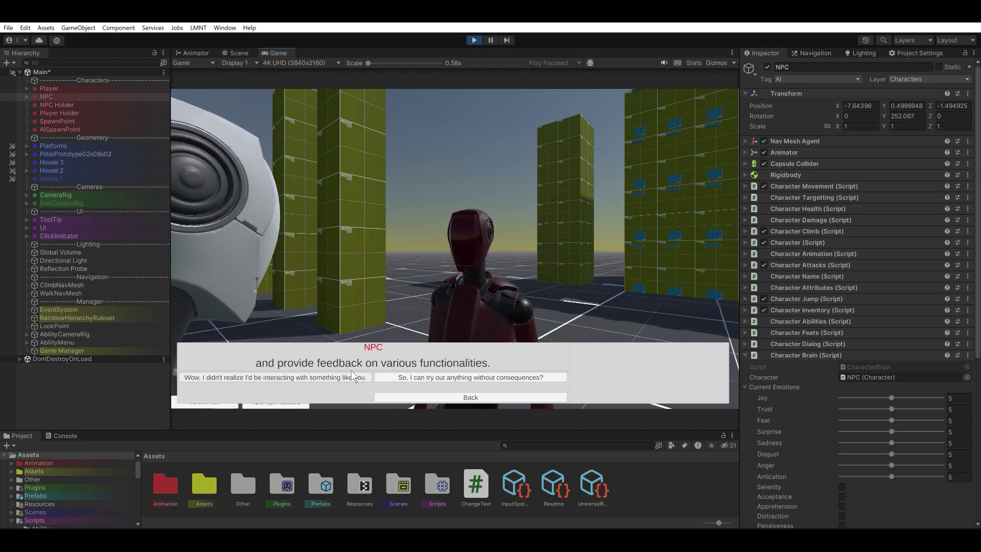
click(395, 376)
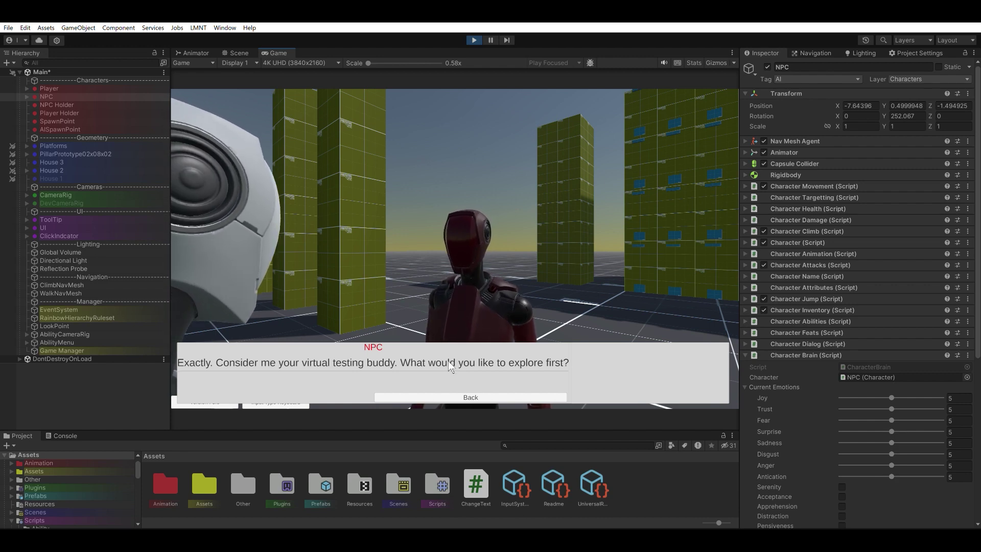
click(484, 37)
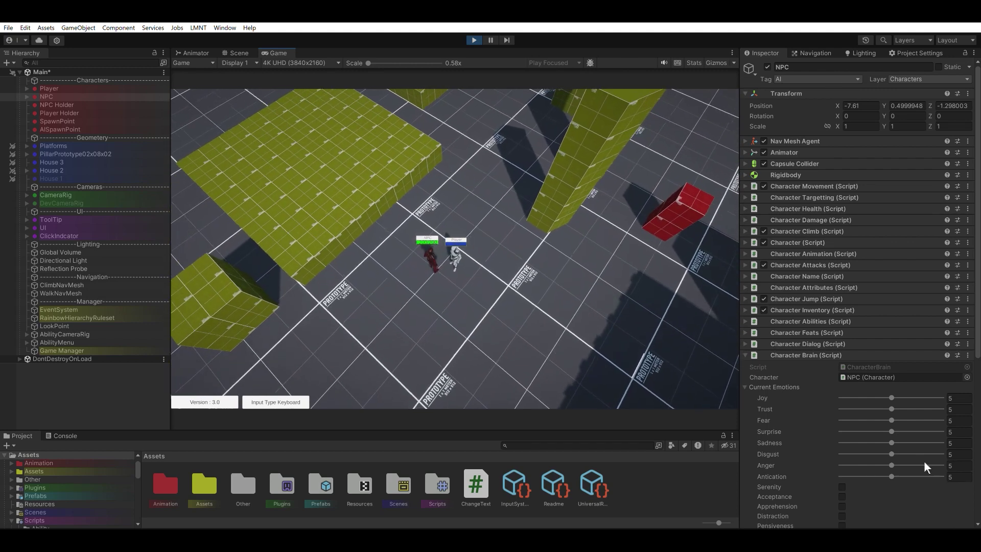
Set the NPC's Anger slider in Character Brain to 10
click(943, 465)
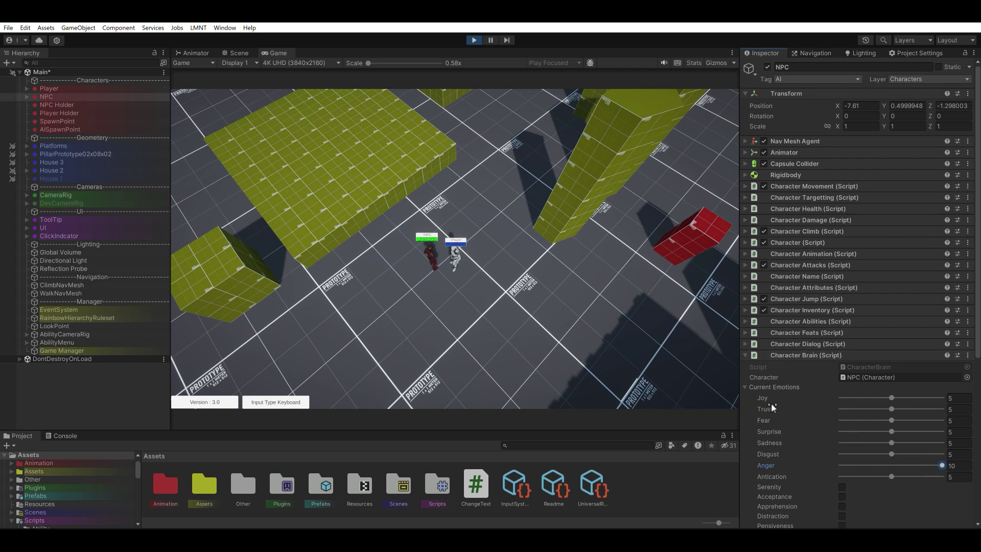
scroll(771, 422, down, 1)
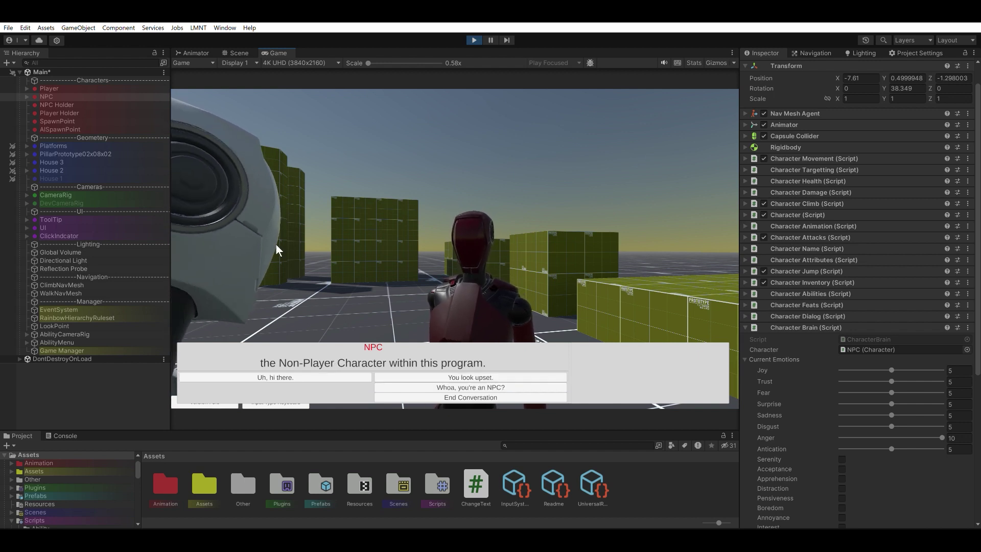
Tell the NPC 'You look upset.', hear its reply, end the conversation, and bring up the Main Menu
click(475, 377)
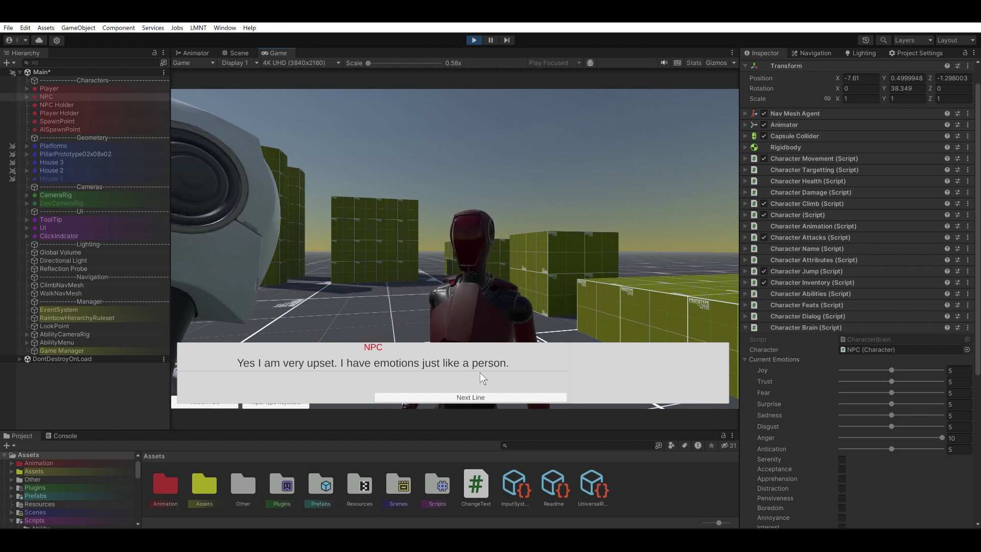
click(470, 391)
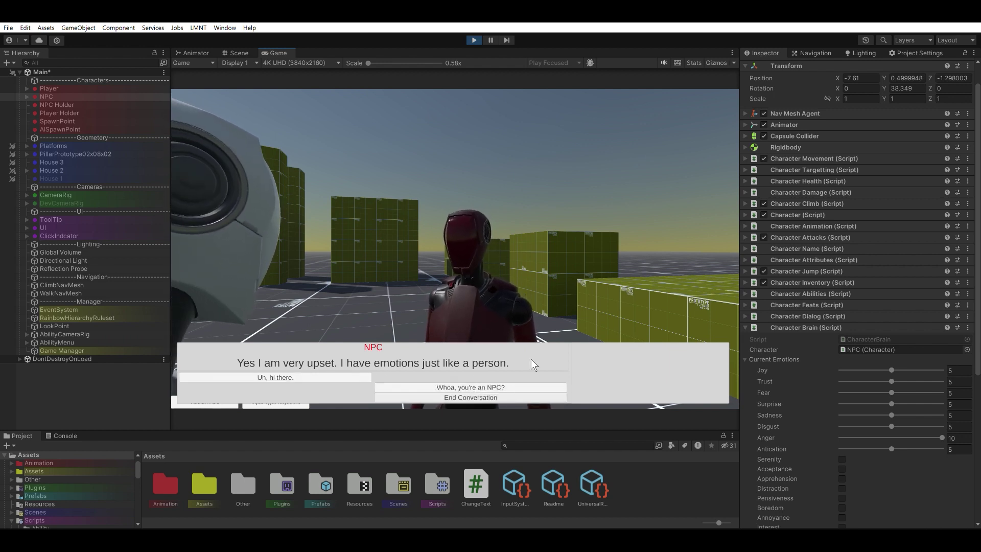
click(549, 395)
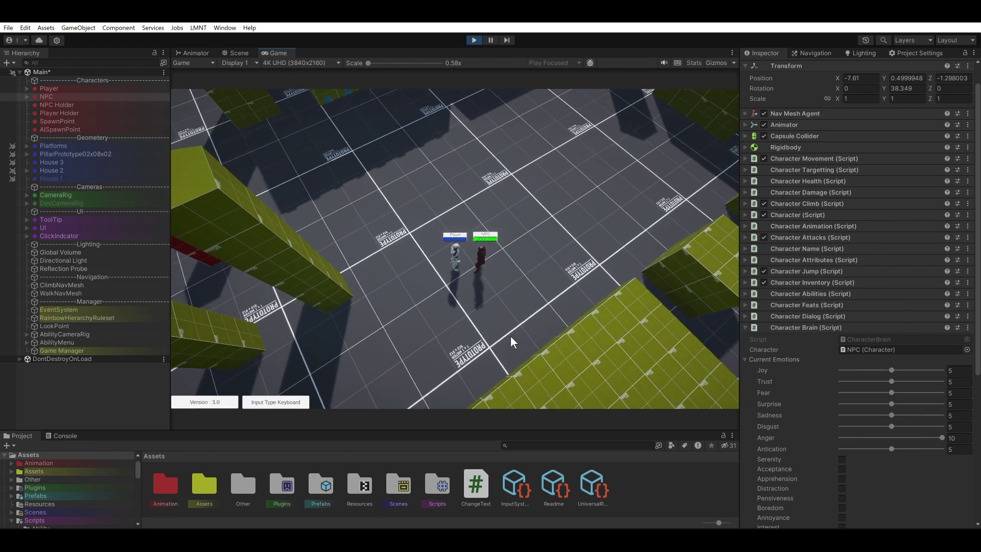
key(Escape)
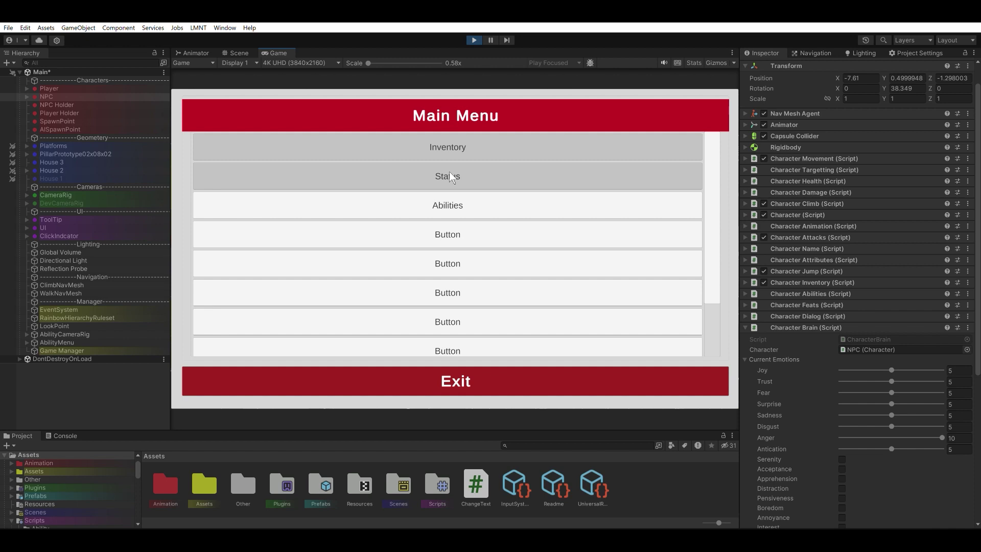
Unlock Aura, Charged Bolt and Mental Projection in the ability tree
click(446, 207)
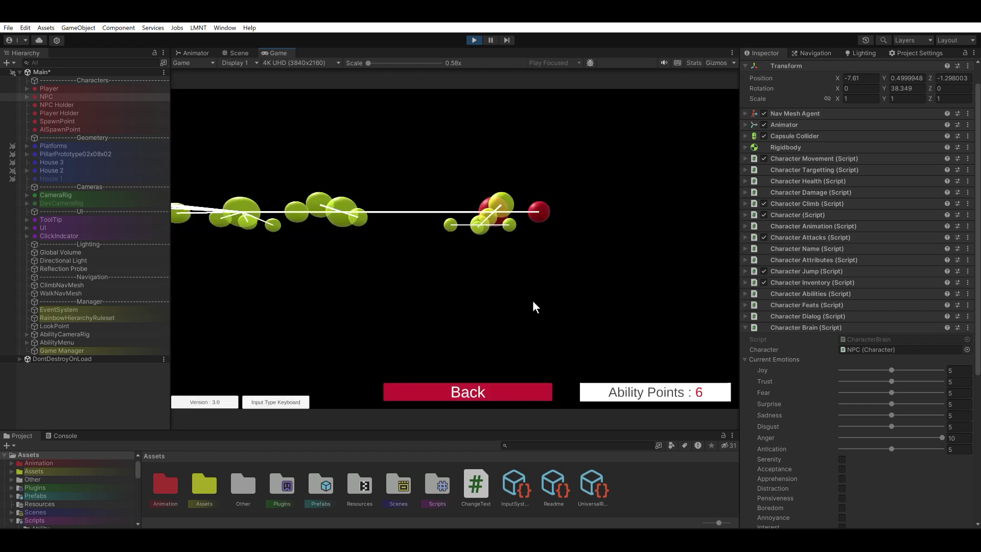
click(346, 232)
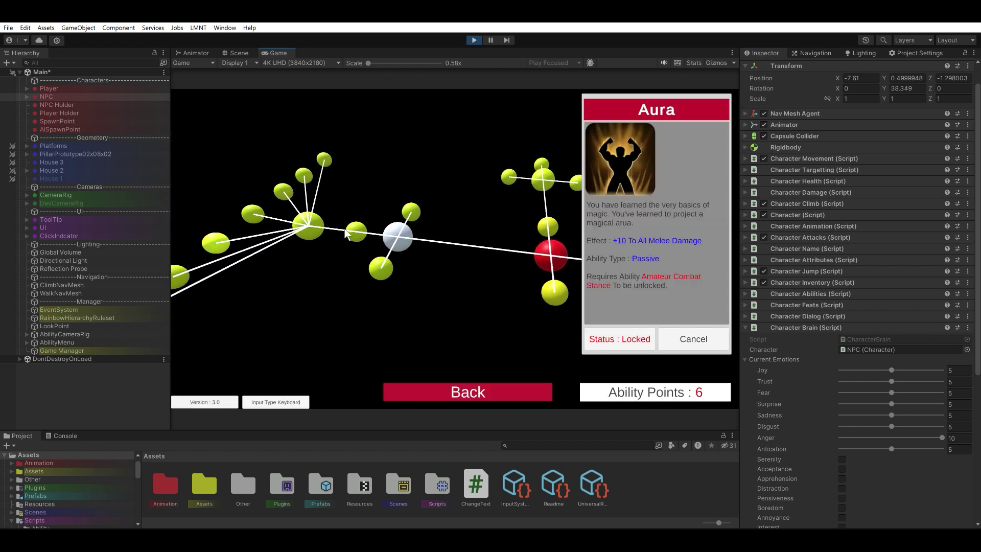
click(620, 339)
click(495, 263)
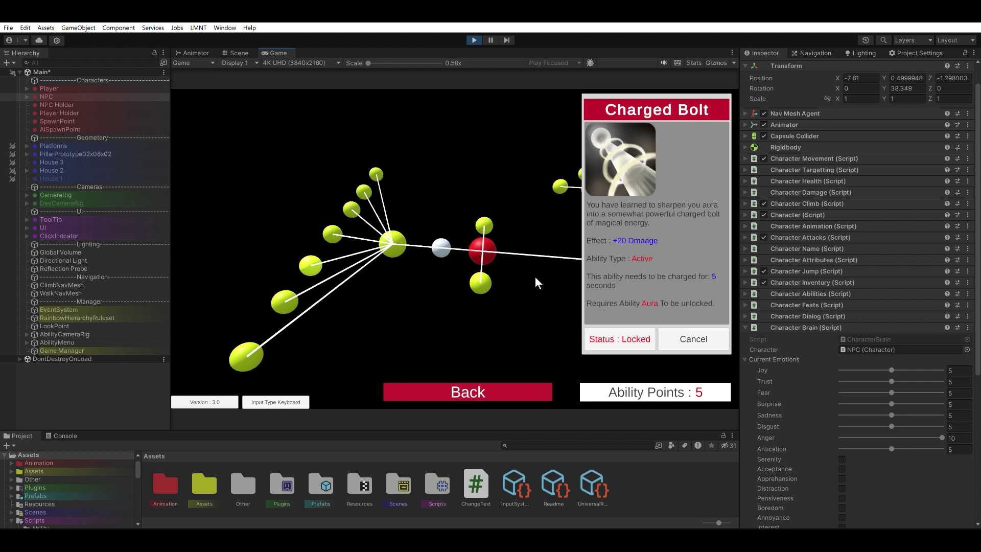
click(619, 338)
click(517, 275)
click(616, 340)
Check Mental Sadness, unlock Mental Joy, and return to the game arena
click(392, 238)
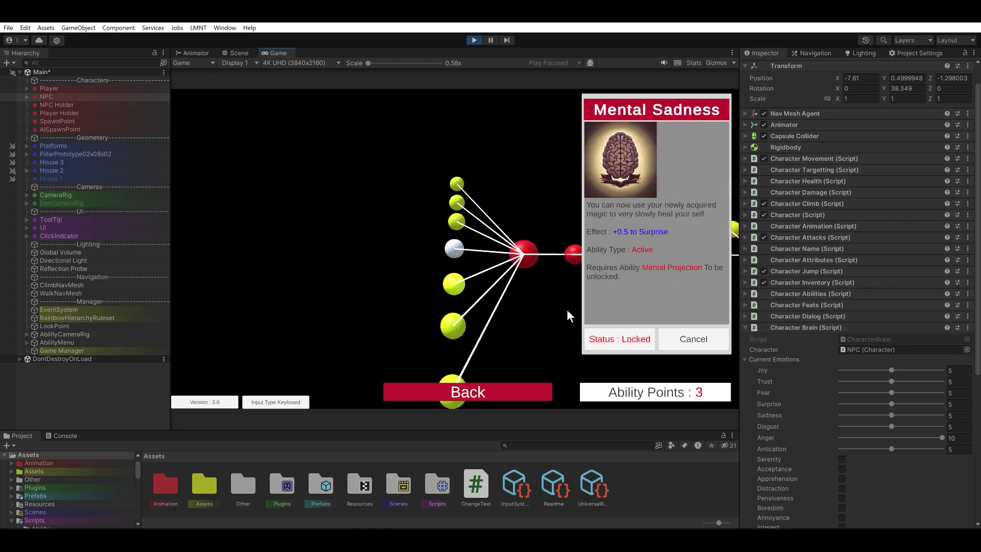
click(454, 227)
click(614, 338)
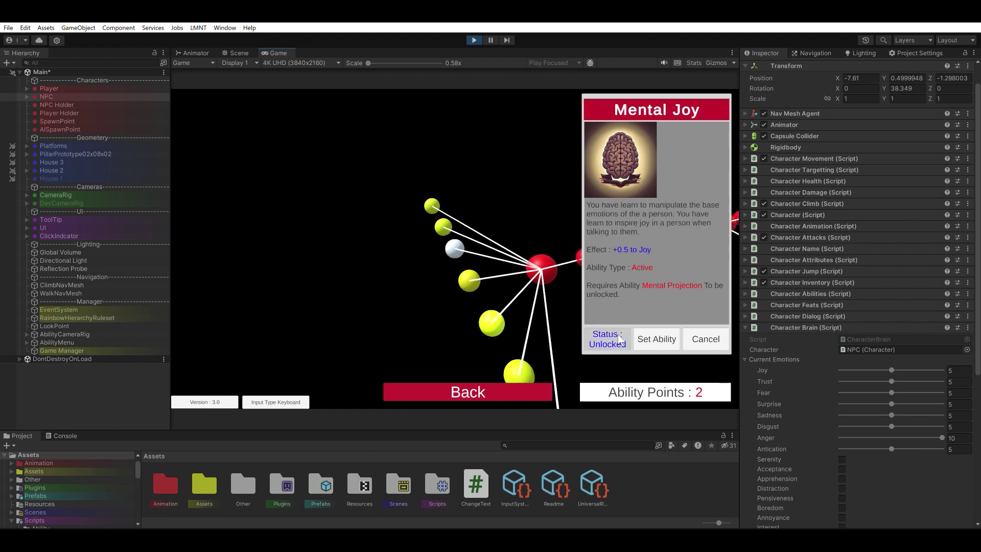
click(490, 389)
click(450, 384)
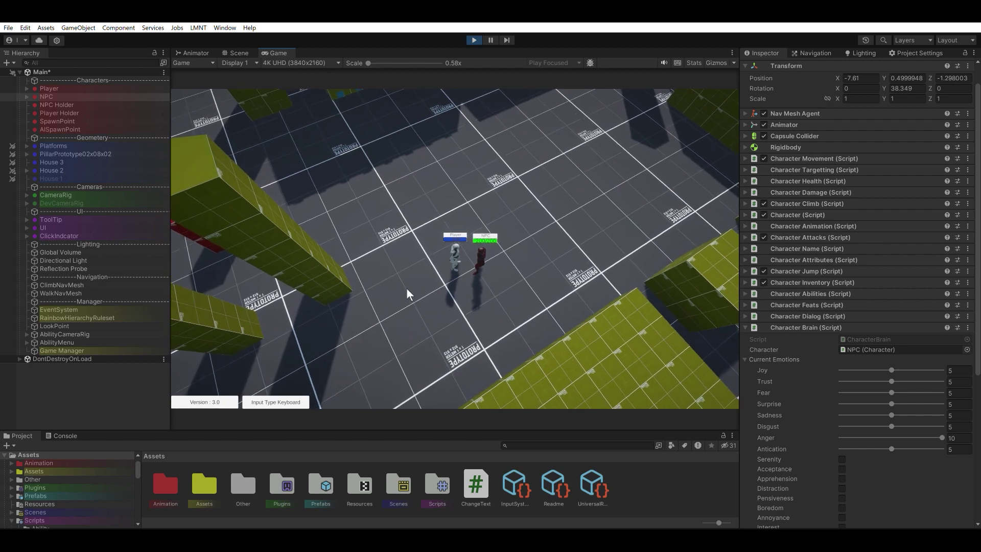
Start a new NPC conversation and read the Mental Projection card (+0.5 to all mental abilities)
click(498, 290)
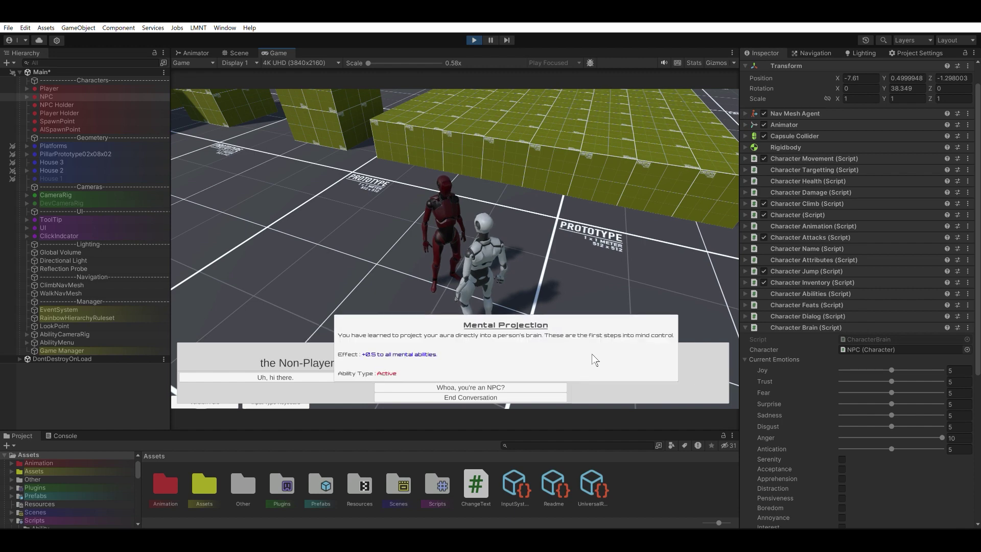
mouse_move(587, 360)
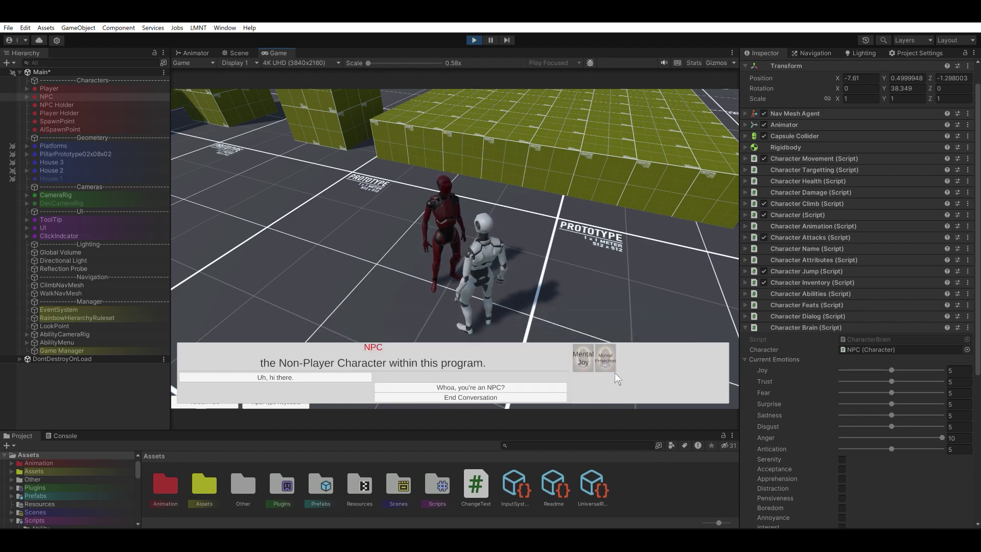
Apply Mental Joy and Mental Projection to lift the NPC's Joy to 5.25, then close the dialogue
click(583, 355)
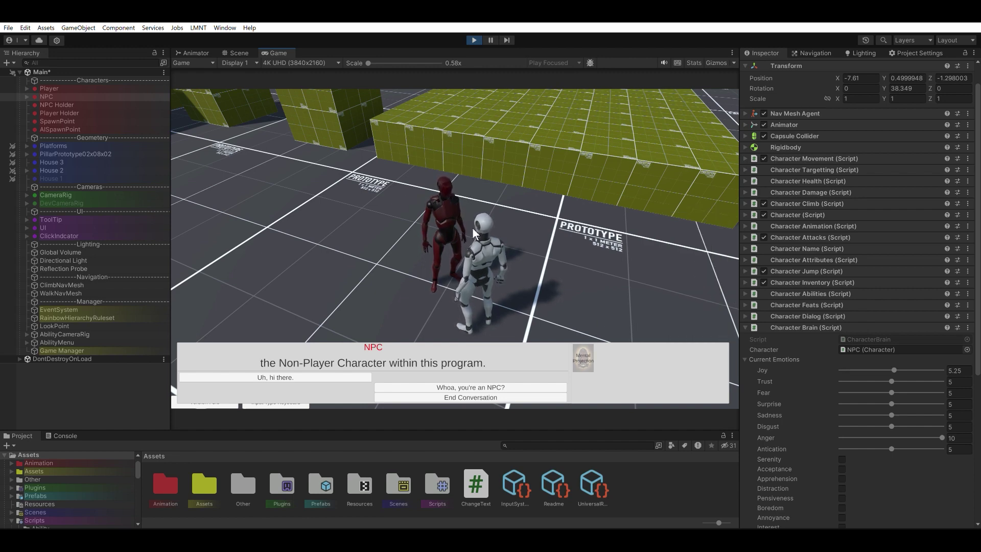
click(588, 345)
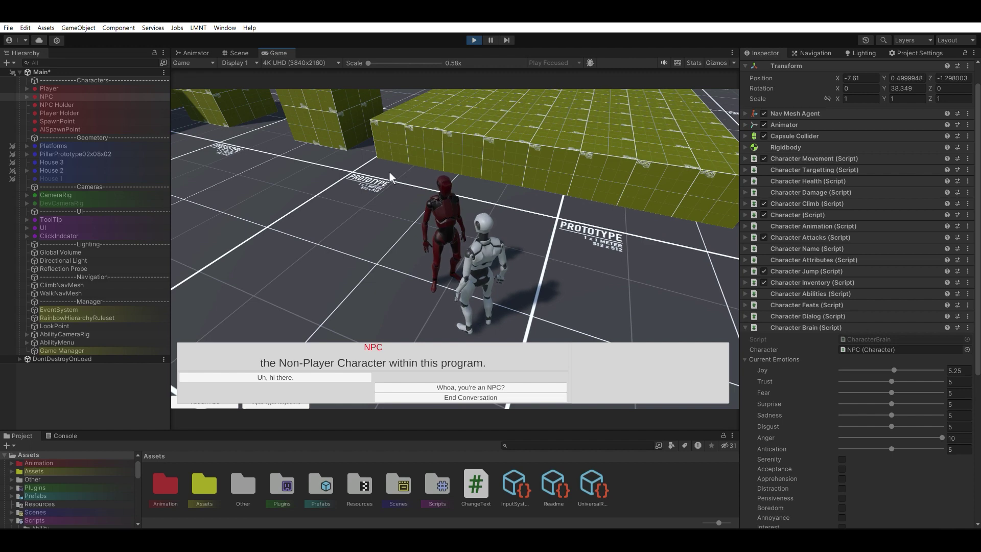
click(512, 396)
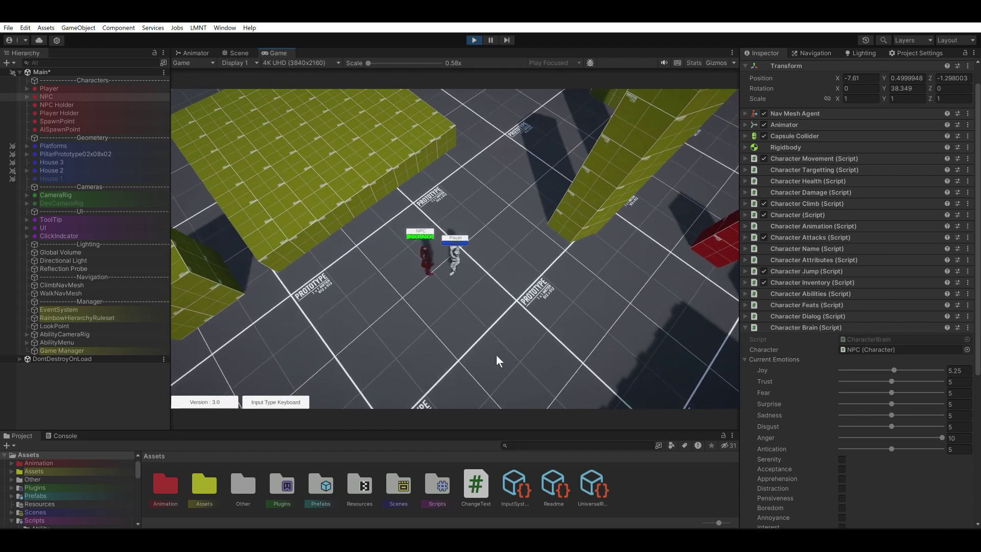